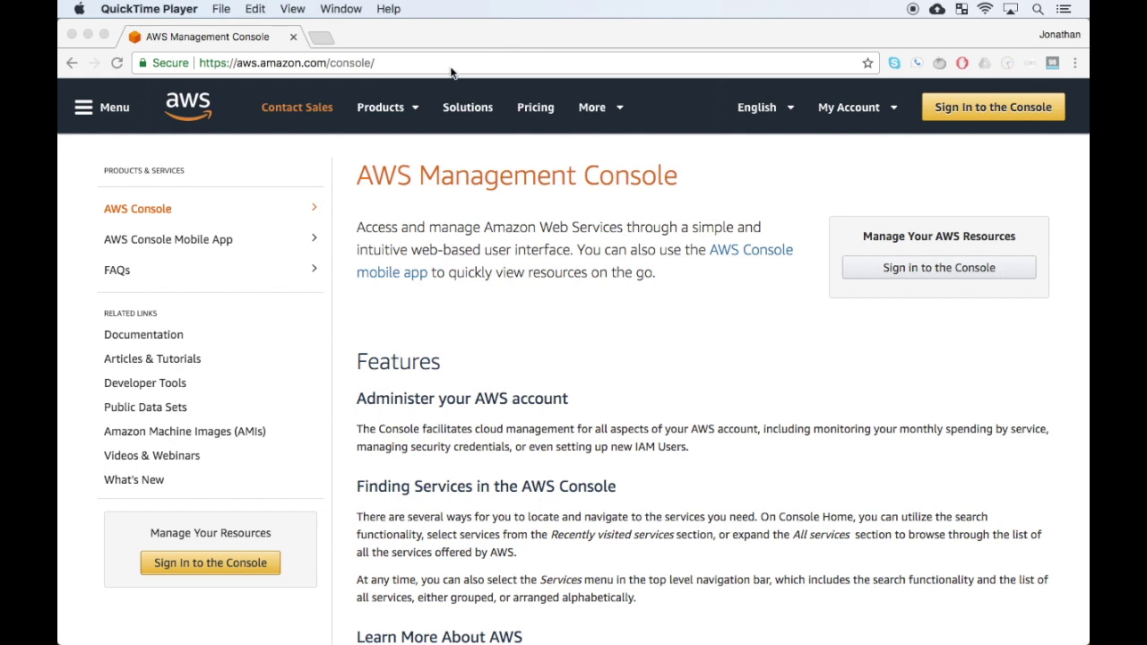
# Go to aws.amazon.com and sign in to the AWS console as root user with the prefilled password
pyautogui.click(455, 66)
pyautogui.write('aws.amazon.com')
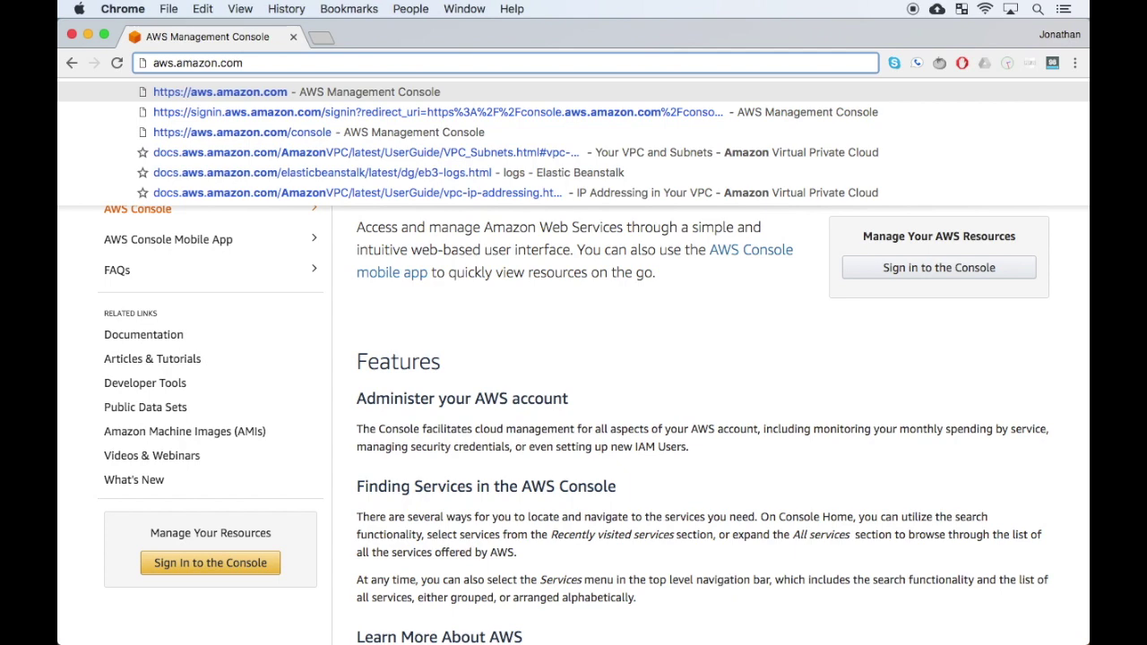
pyautogui.press('Return')
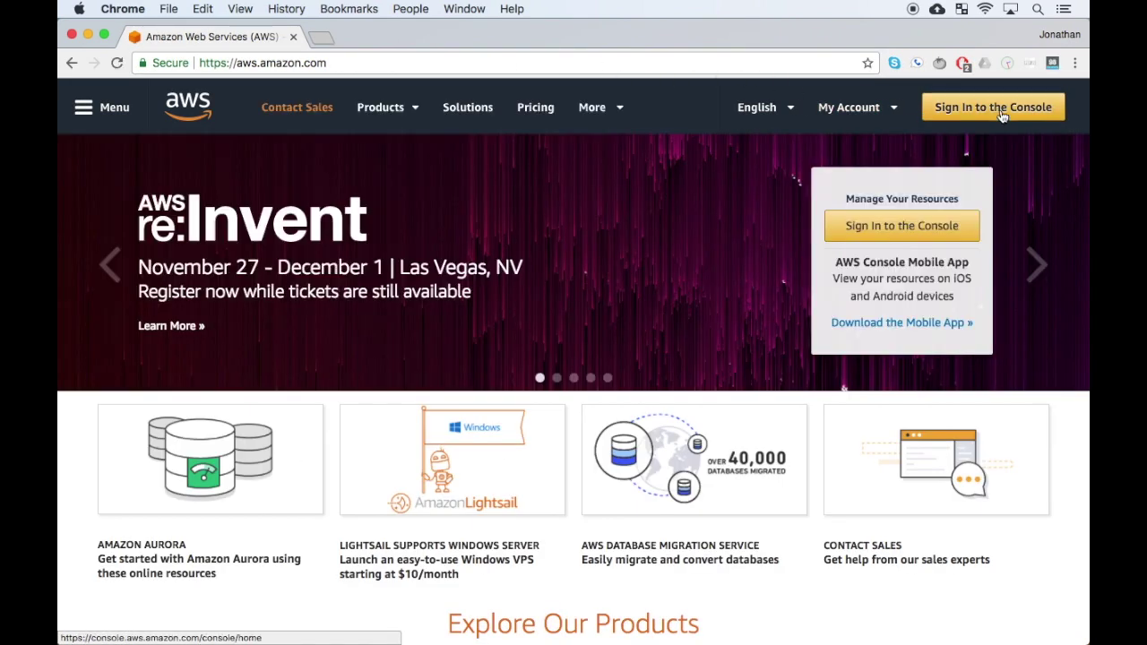
pyautogui.click(1003, 118)
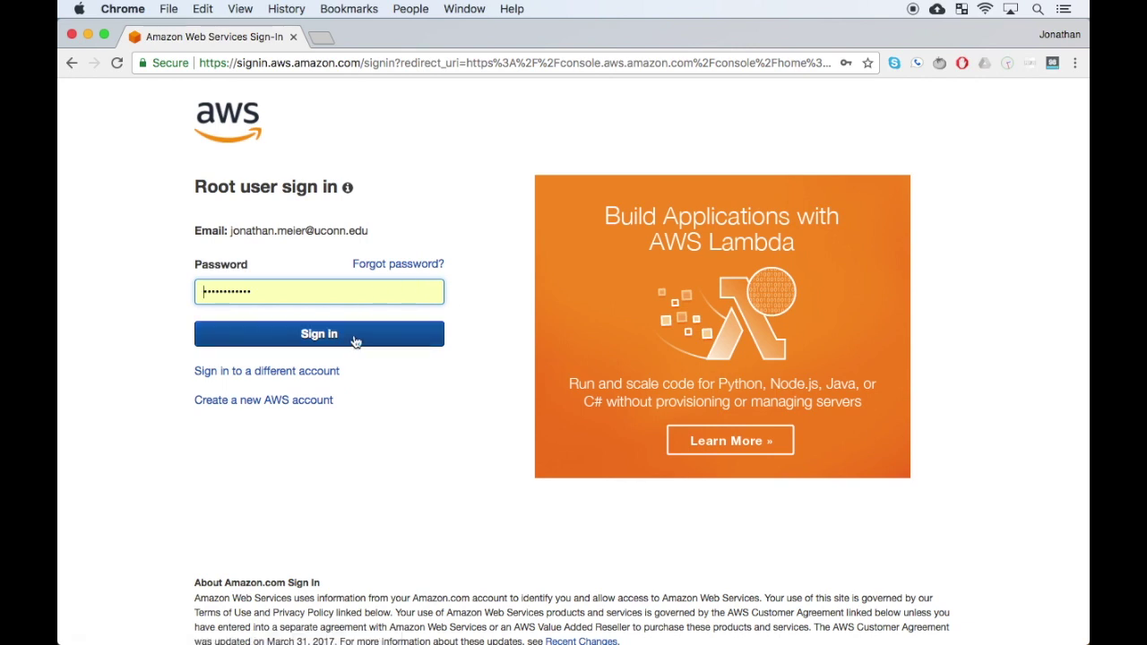
pyautogui.click(355, 339)
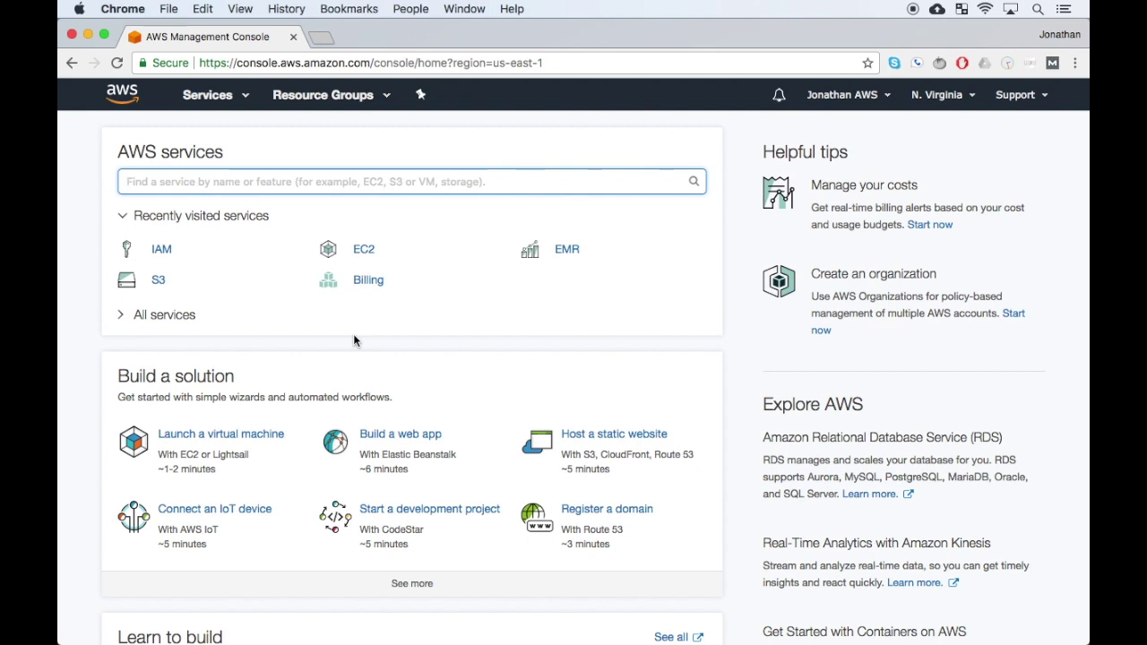
# Open the Key Pairs page of the EC2 service
pyautogui.click(366, 254)
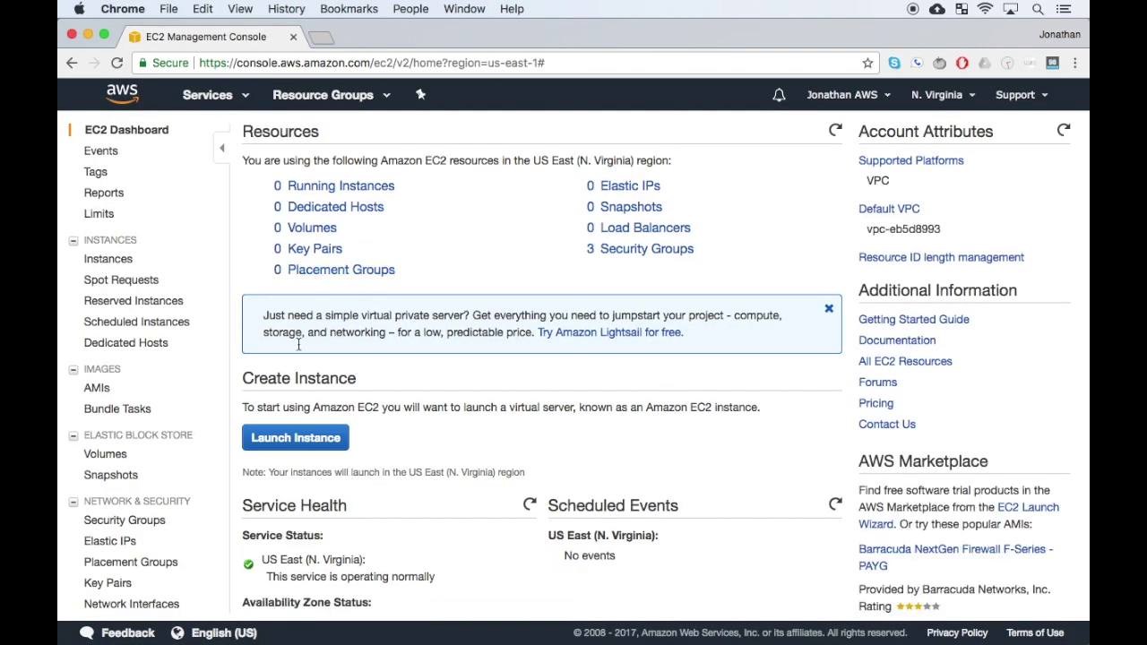
pyautogui.scroll(-3, 144, 486)
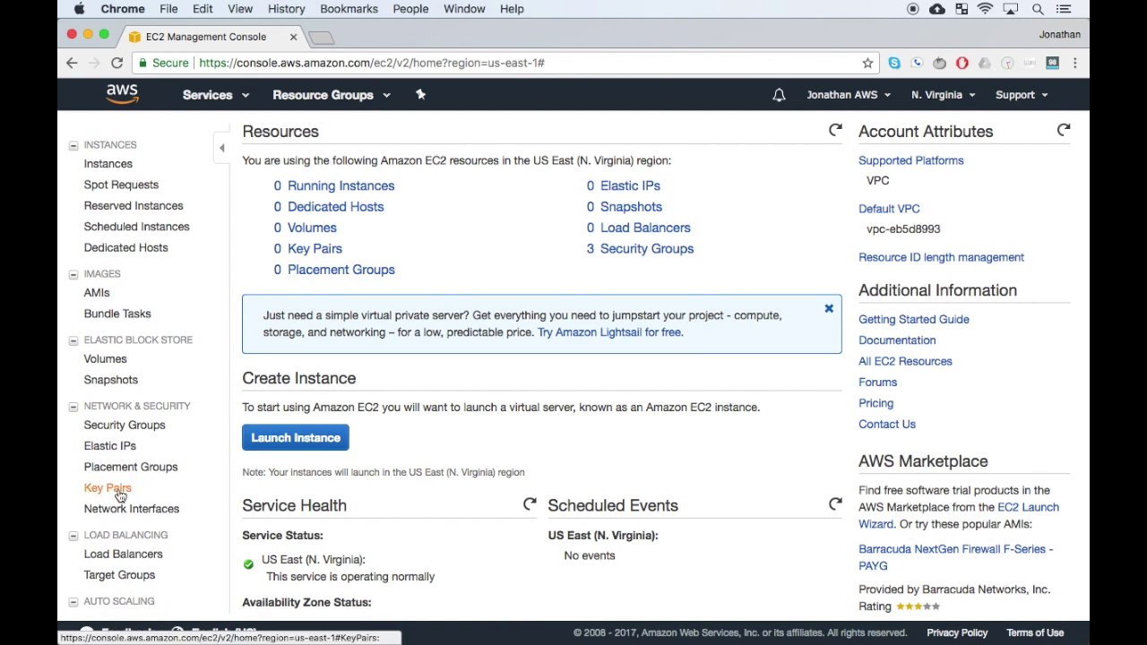
pyautogui.click(142, 488)
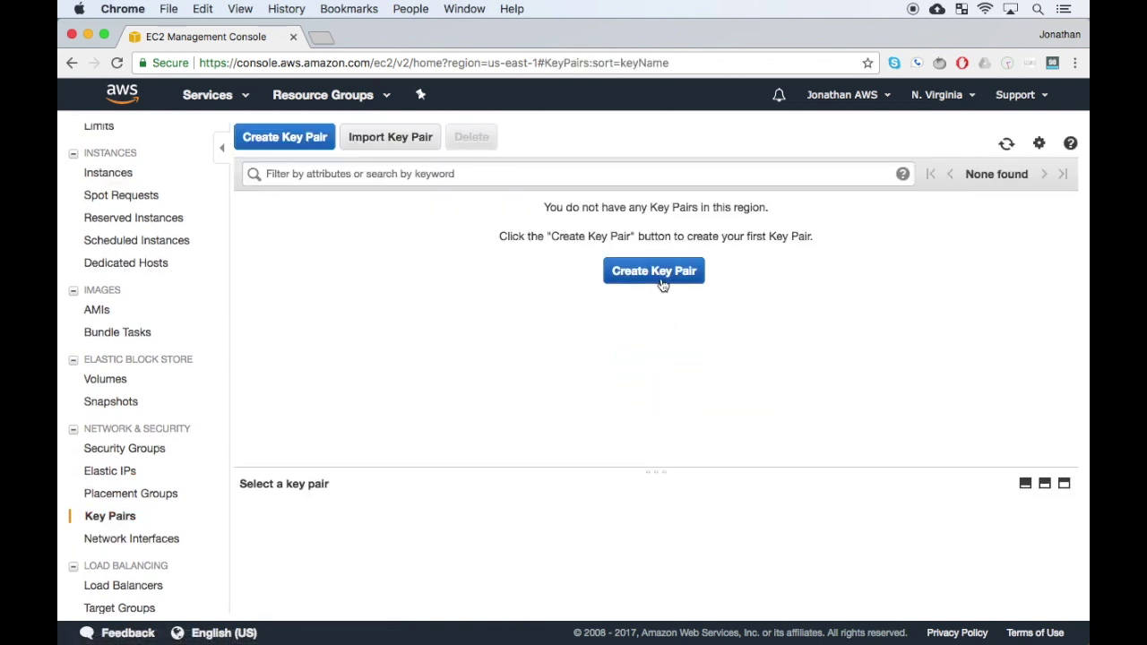
# Create a key pair named with the account holder's first name followed by "-mb"
pyautogui.click(661, 277)
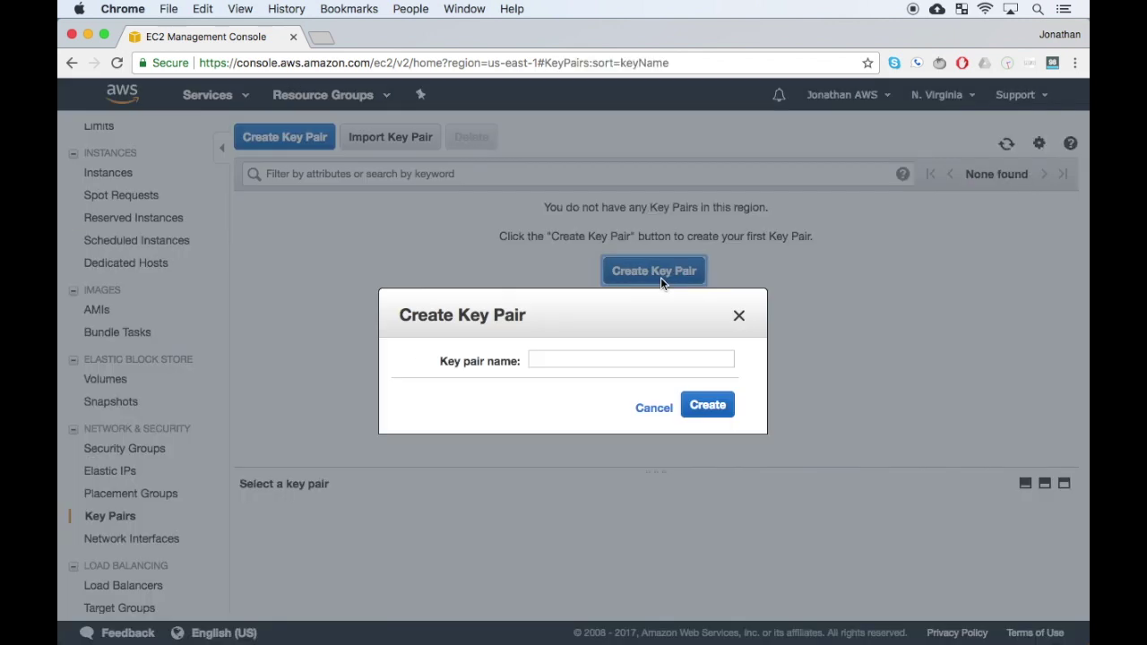
pyautogui.click(600, 360)
pyautogui.write('jonathan-')
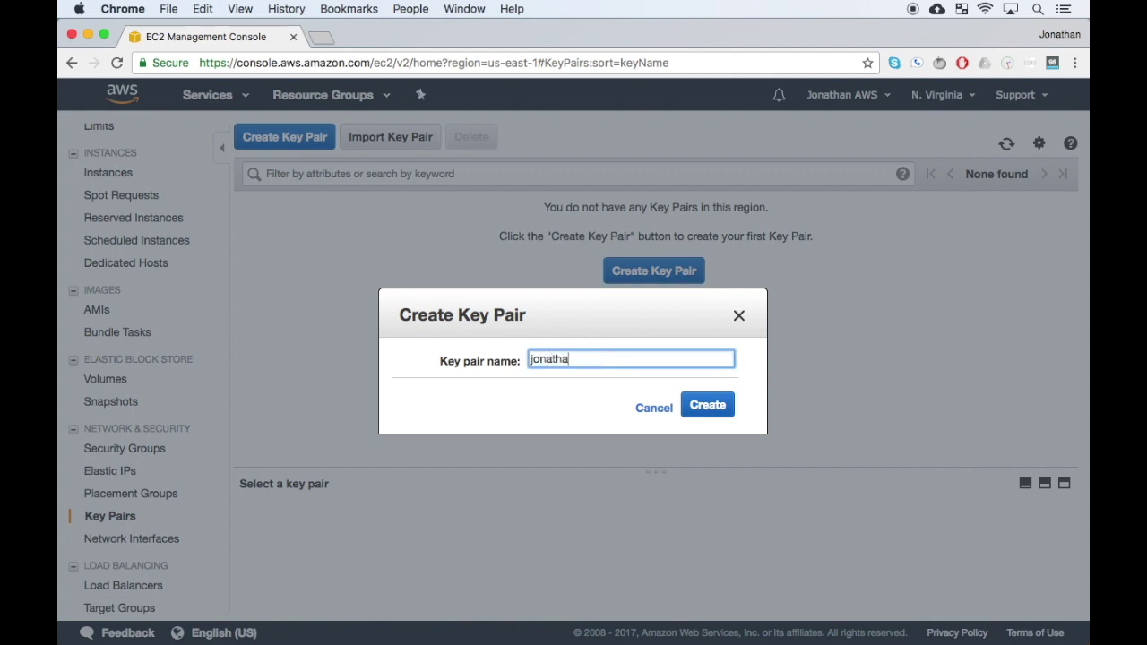
pyautogui.write('mb')
pyautogui.click(724, 410)
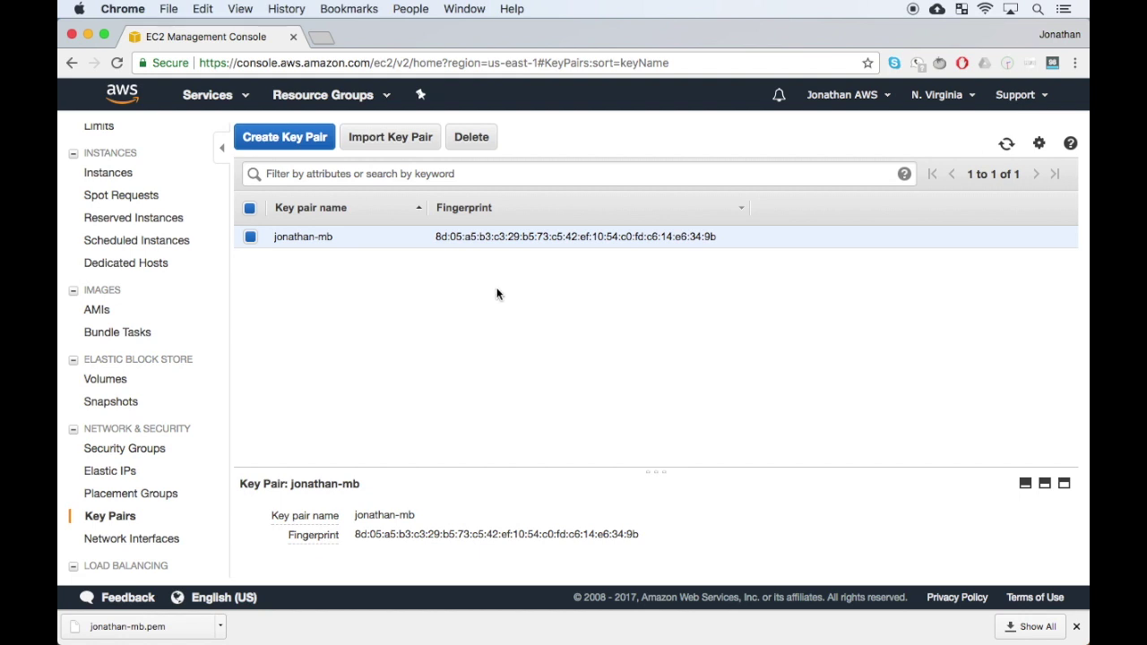
# Find the IAM service and open its list of users
pyautogui.click(237, 98)
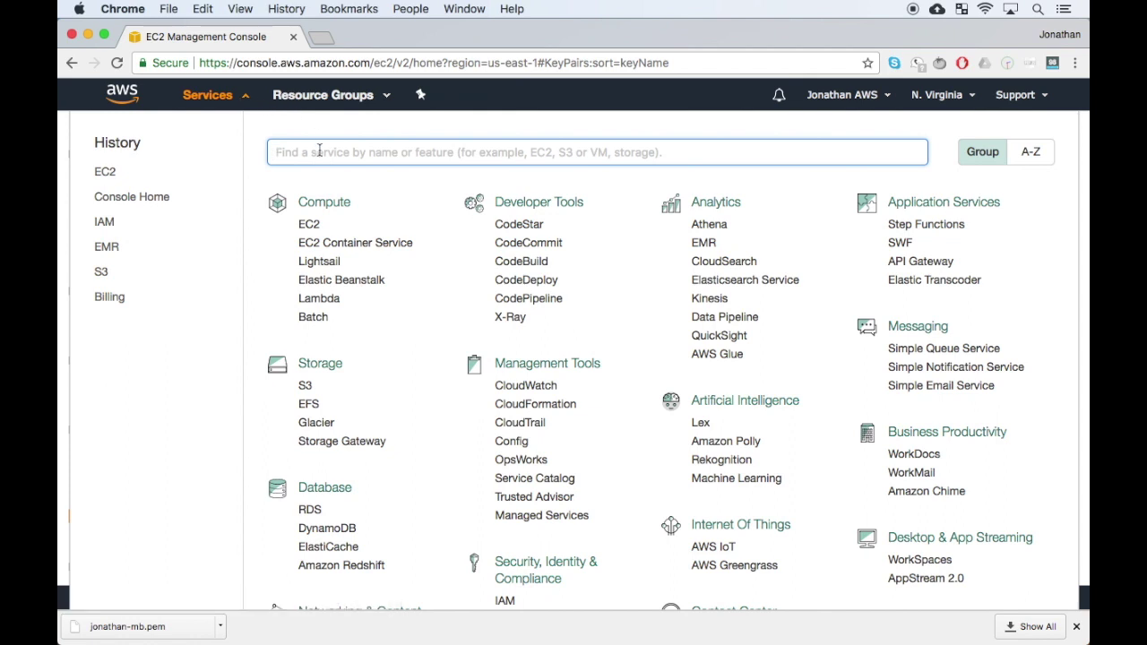
pyautogui.write('IAM')
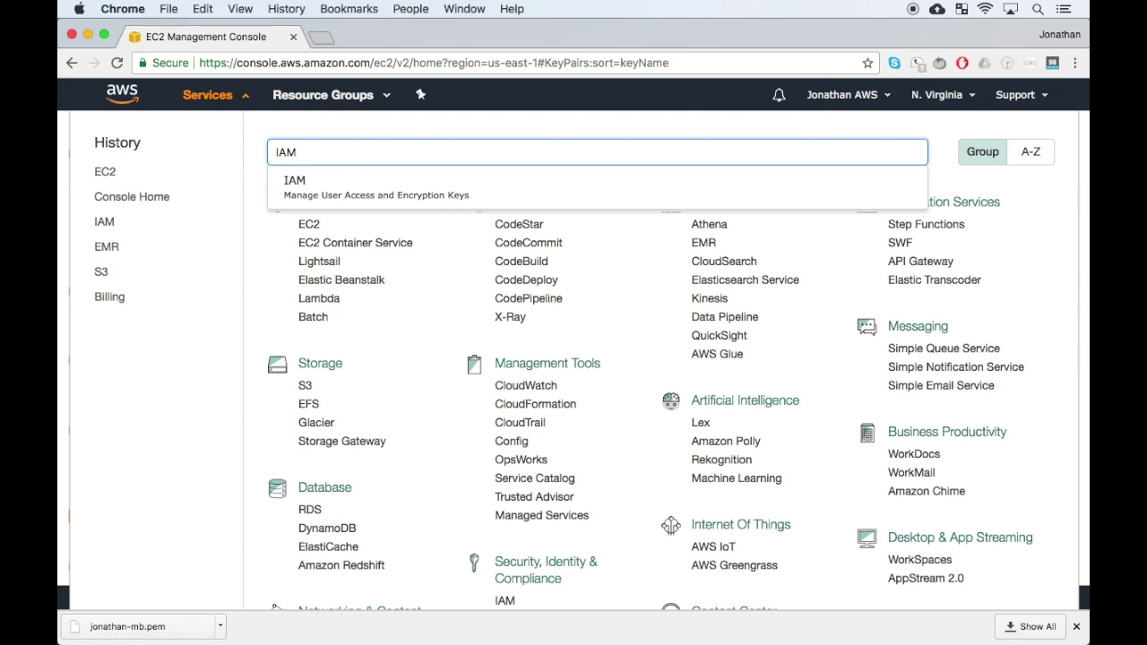
pyautogui.click(329, 195)
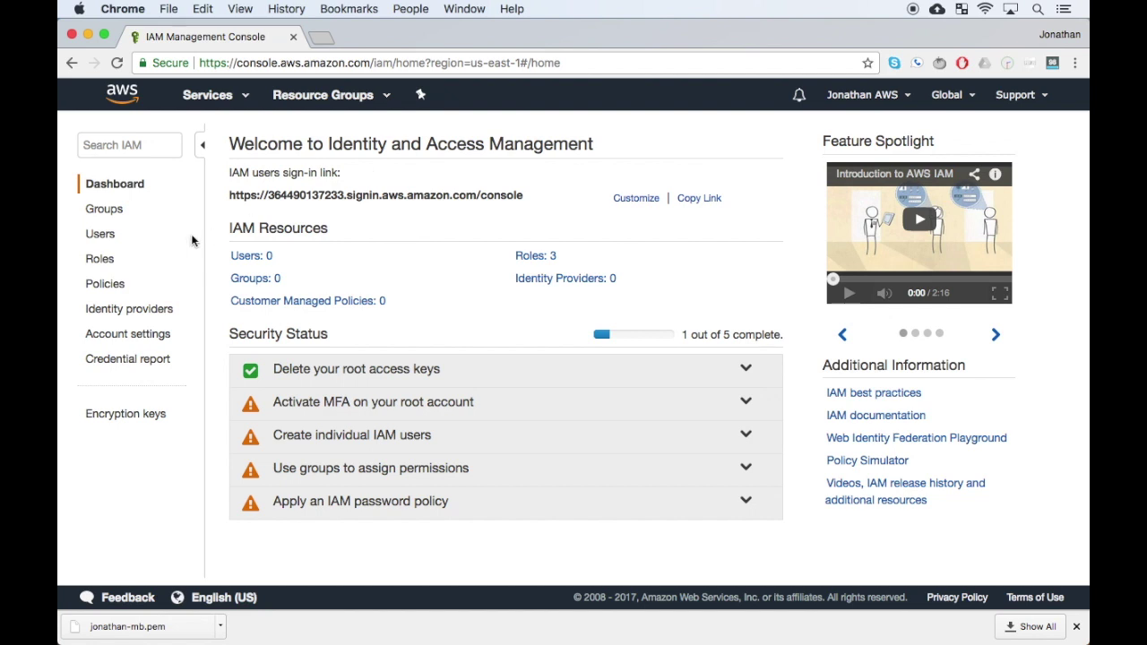
pyautogui.click(93, 239)
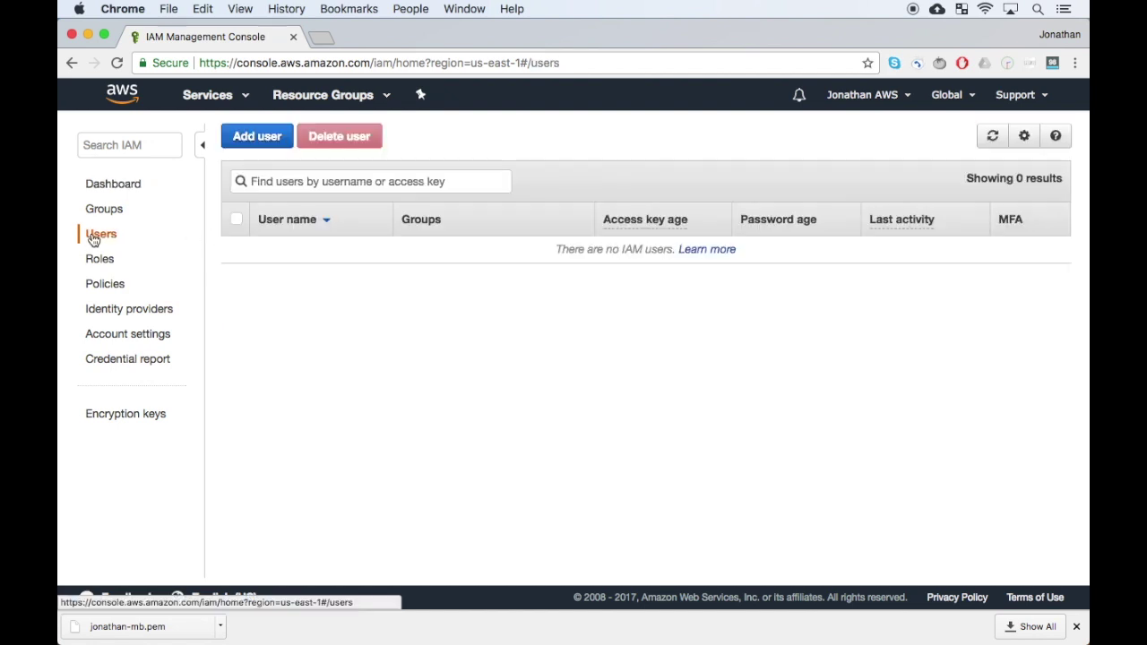
# Add a user named with the account holder's first name, enable Programmatic access, and continue to permissions
pyautogui.click(262, 139)
pyautogui.click(403, 308)
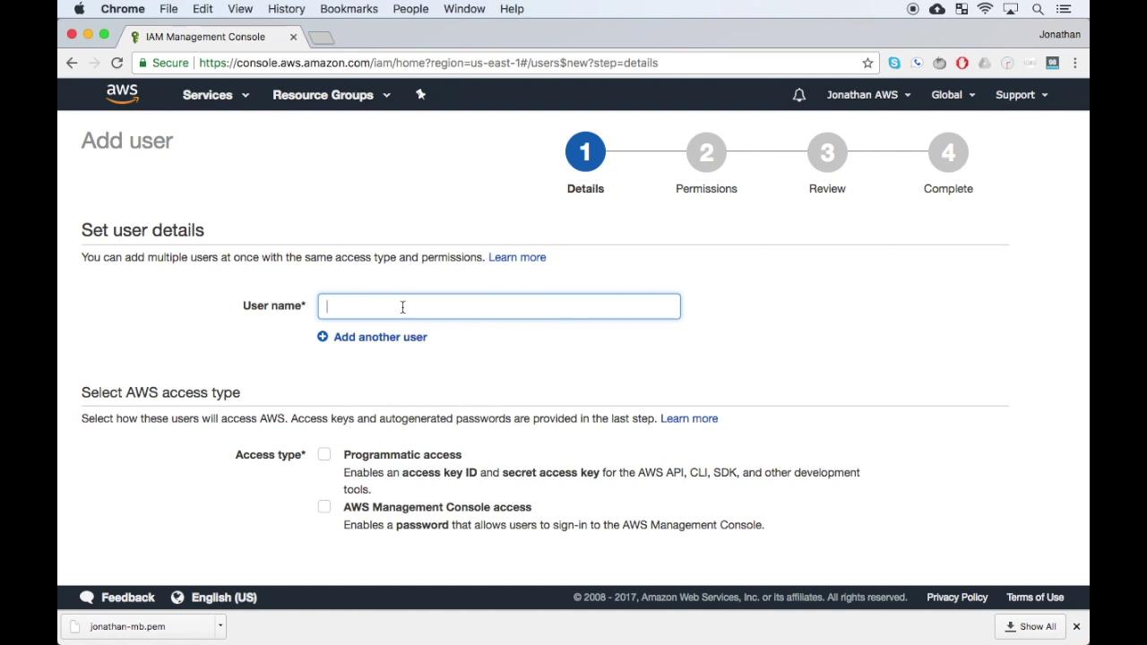
pyautogui.write('jonathan')
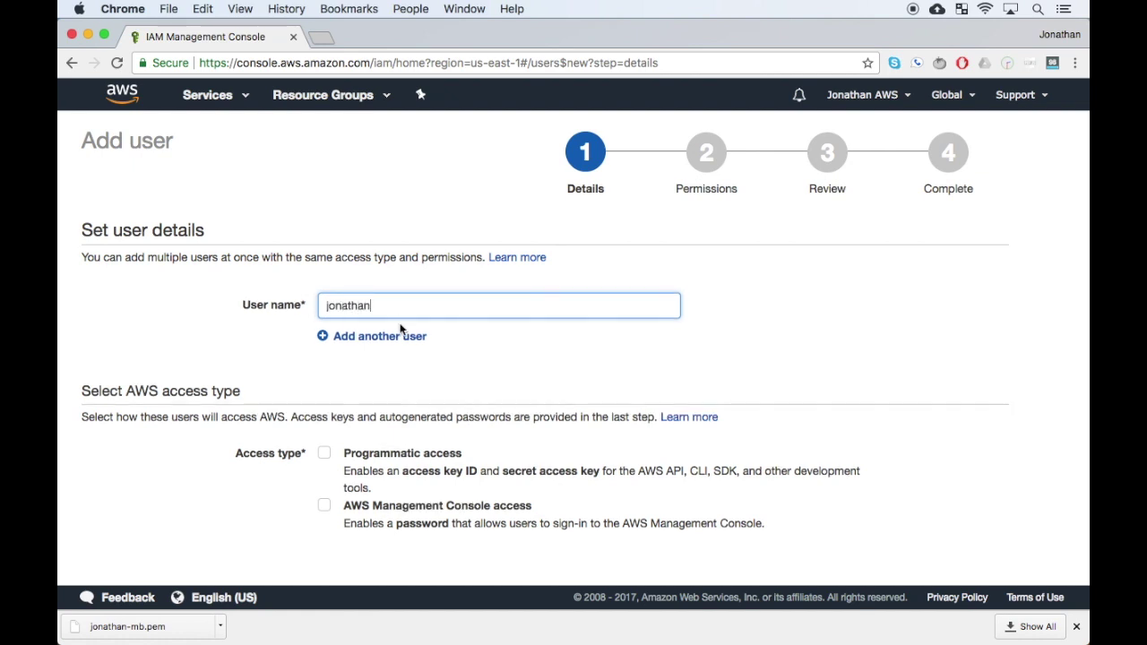
pyautogui.click(324, 457)
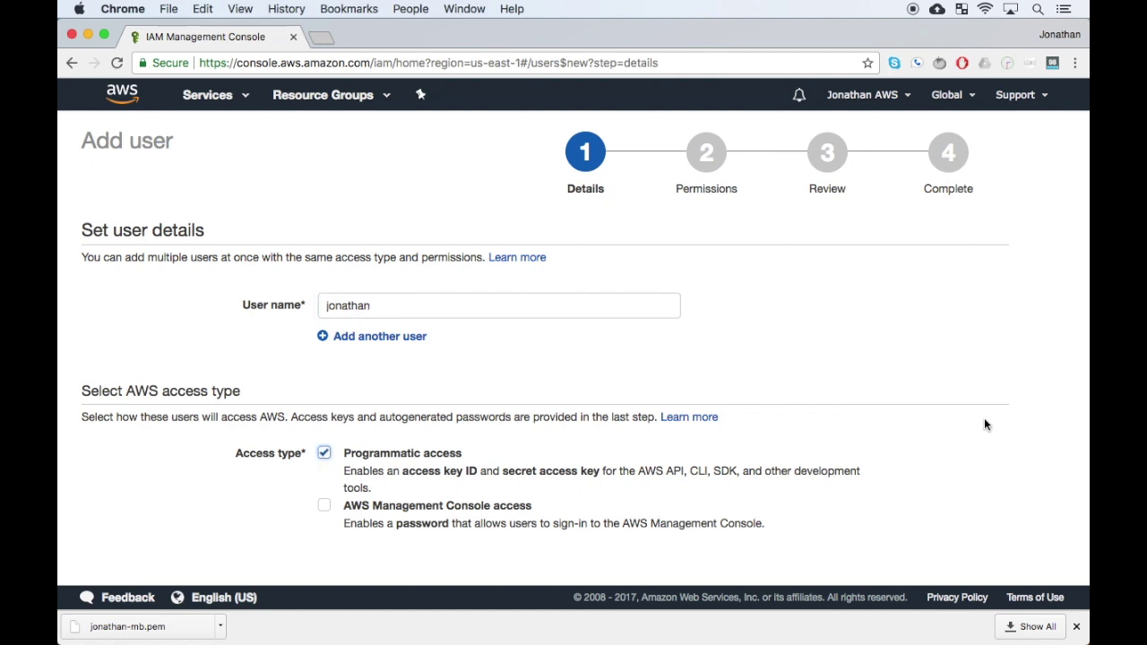
pyautogui.scroll(-2, 984, 425)
pyautogui.click(952, 534)
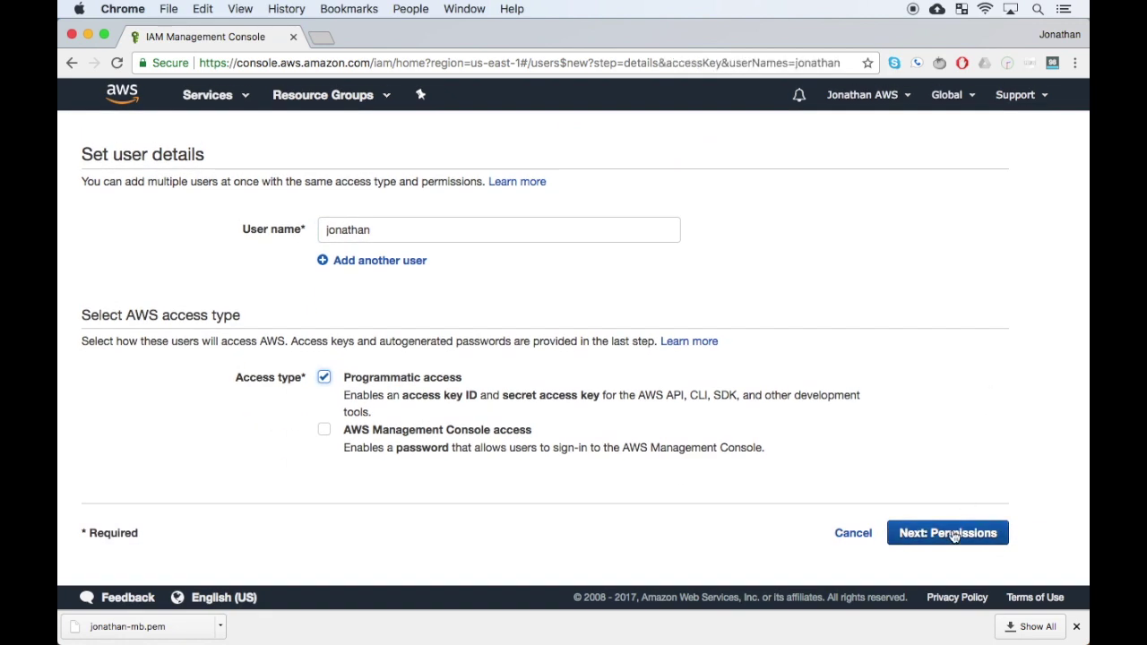
# Create a group named admin_group with the AdministratorAccess policy for the new user
pyautogui.scroll(-2, 855, 296)
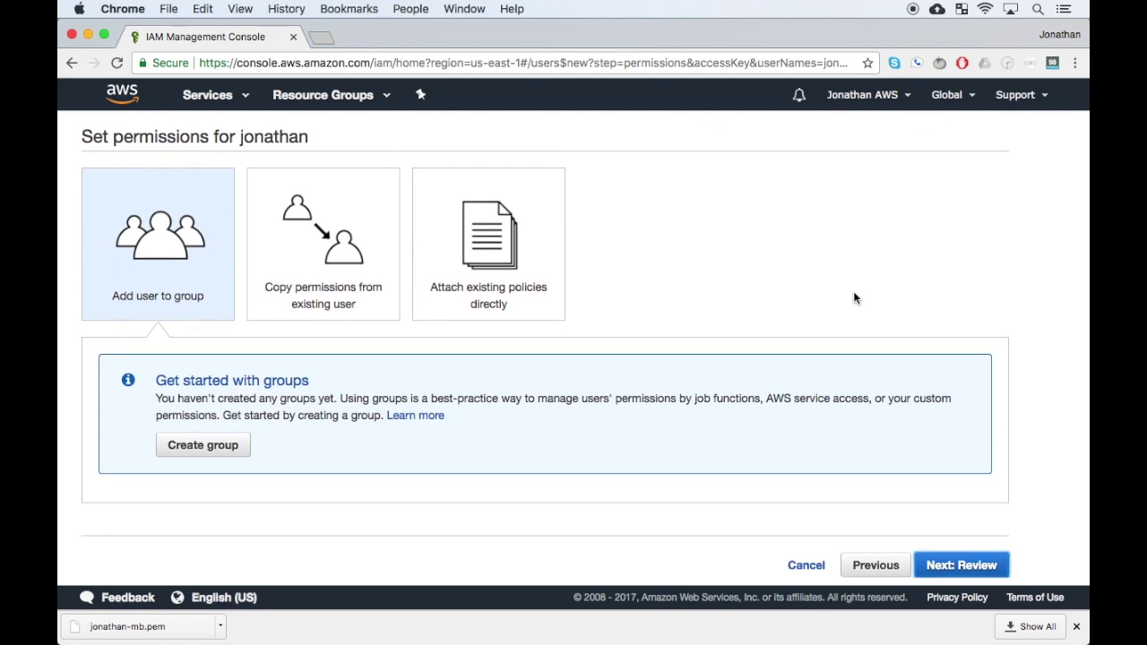
pyautogui.click(220, 453)
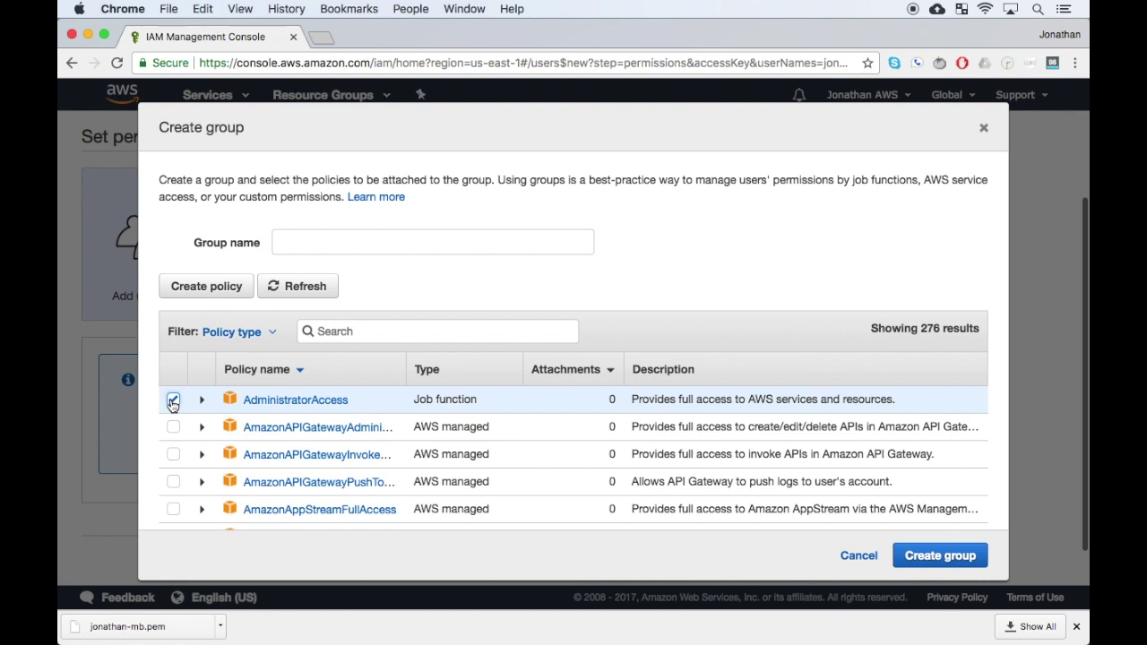
pyautogui.click(173, 404)
pyautogui.click(345, 248)
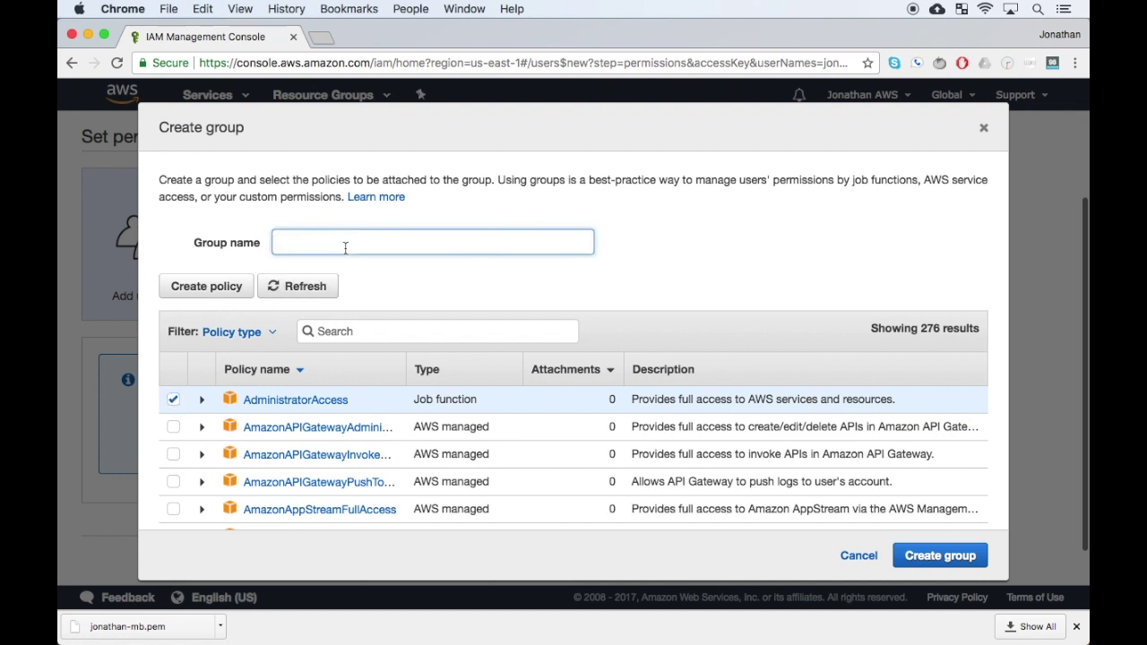
pyautogui.write('admin_group')
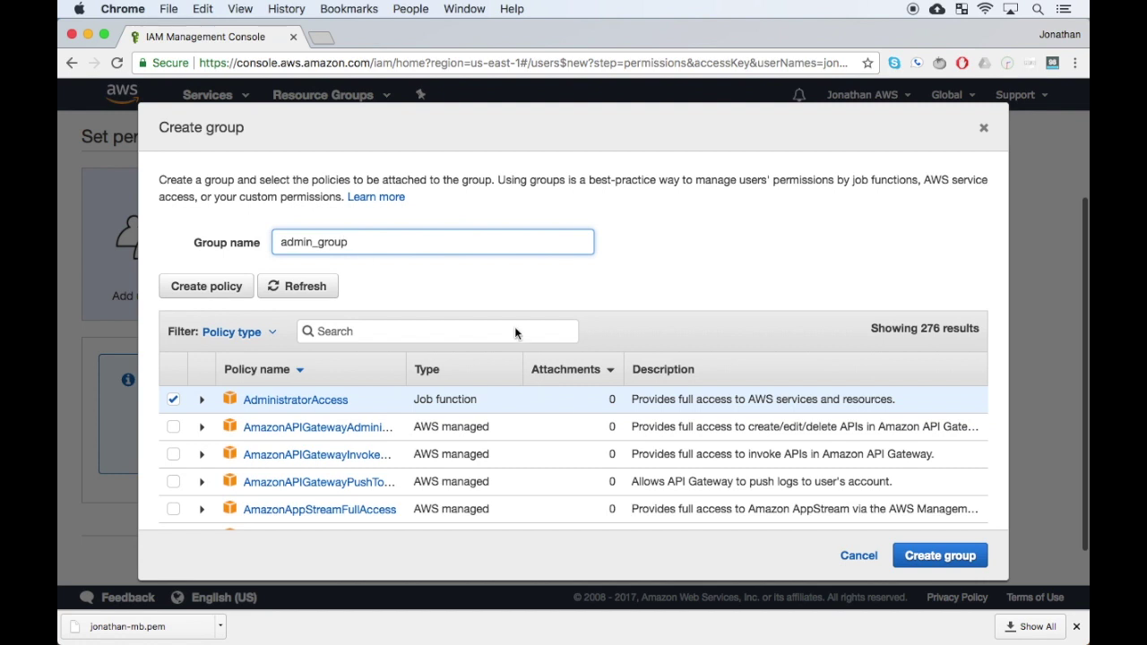
pyautogui.click(955, 556)
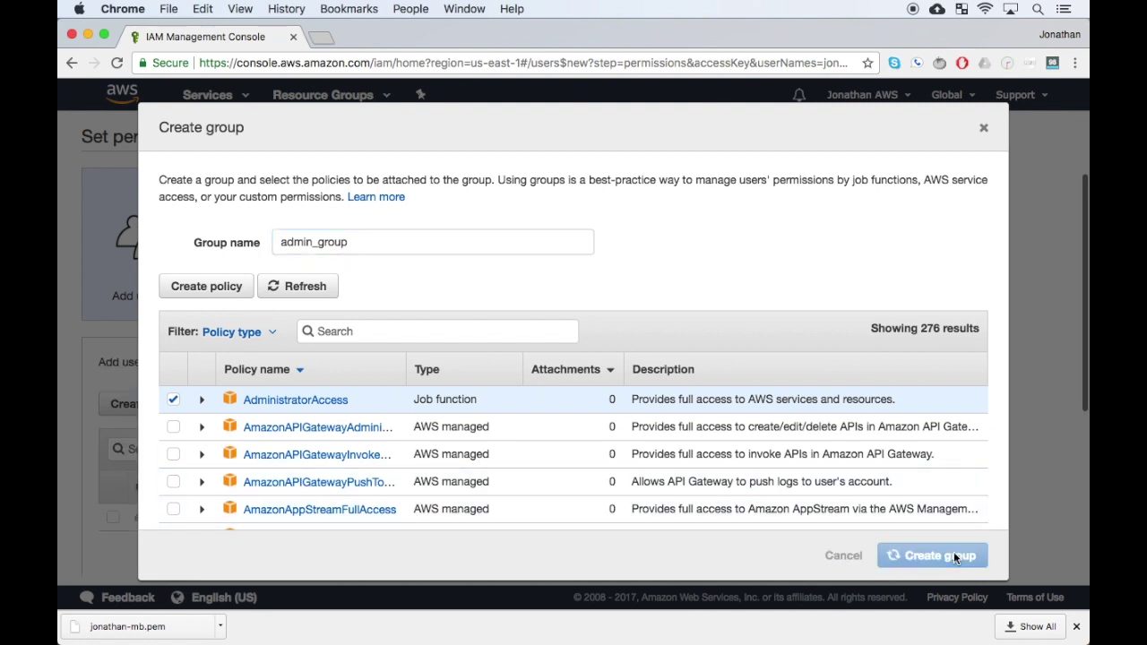
# Proceed through the review to create the user in admin_group, and download the credentials as a .csv file
pyautogui.scroll(-5, 954, 551)
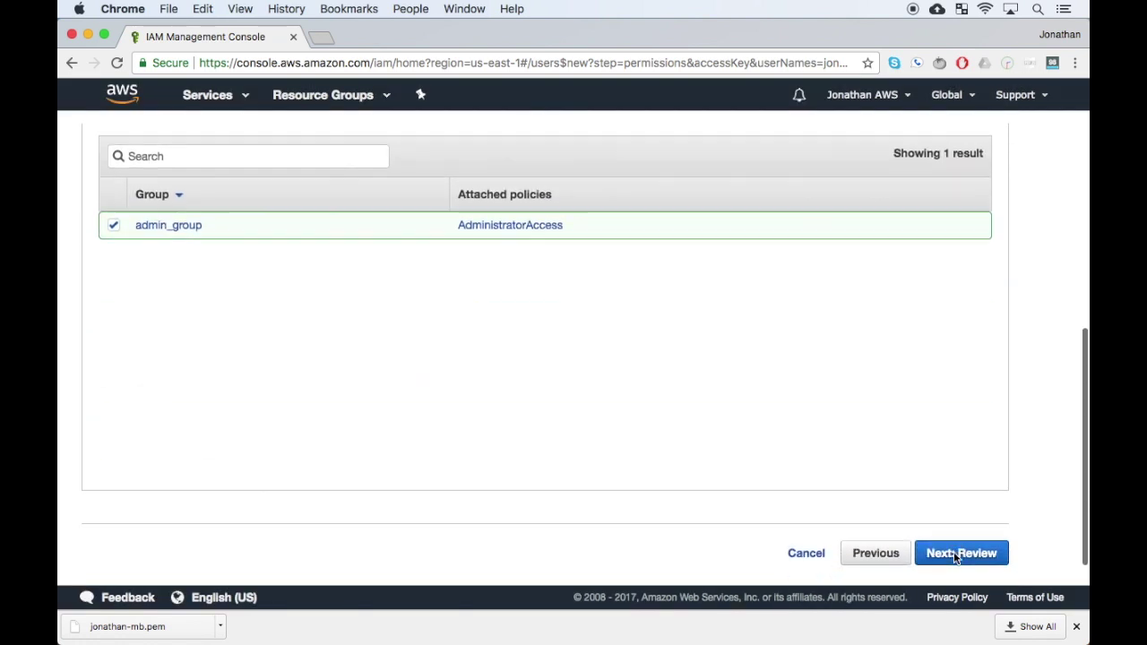
pyautogui.click(970, 535)
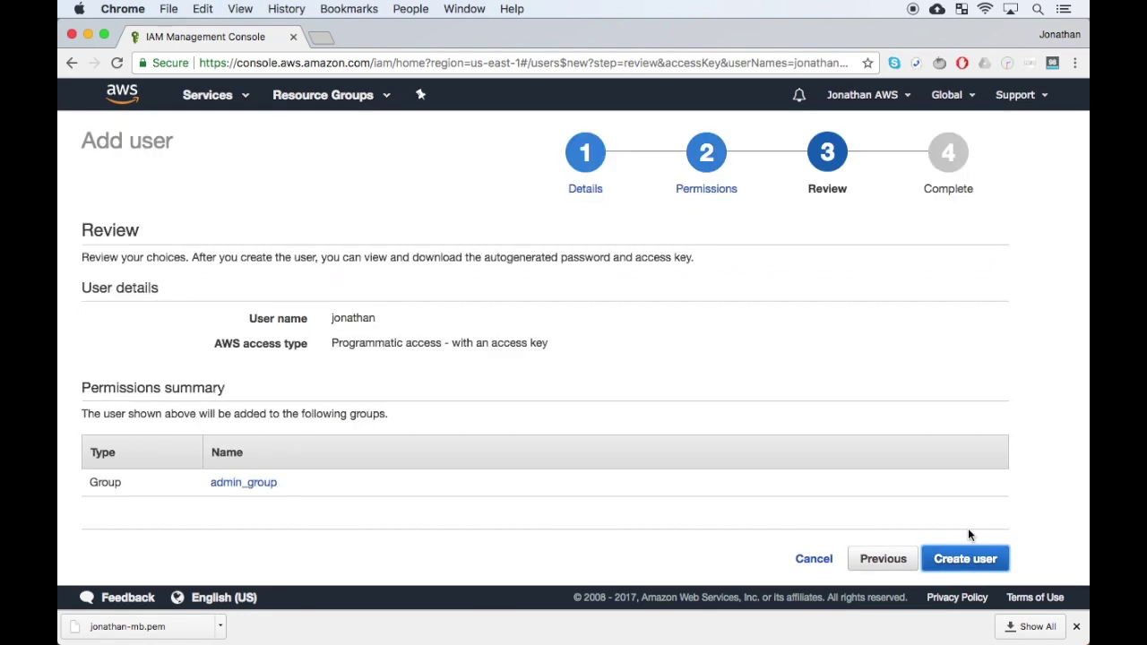
pyautogui.click(965, 563)
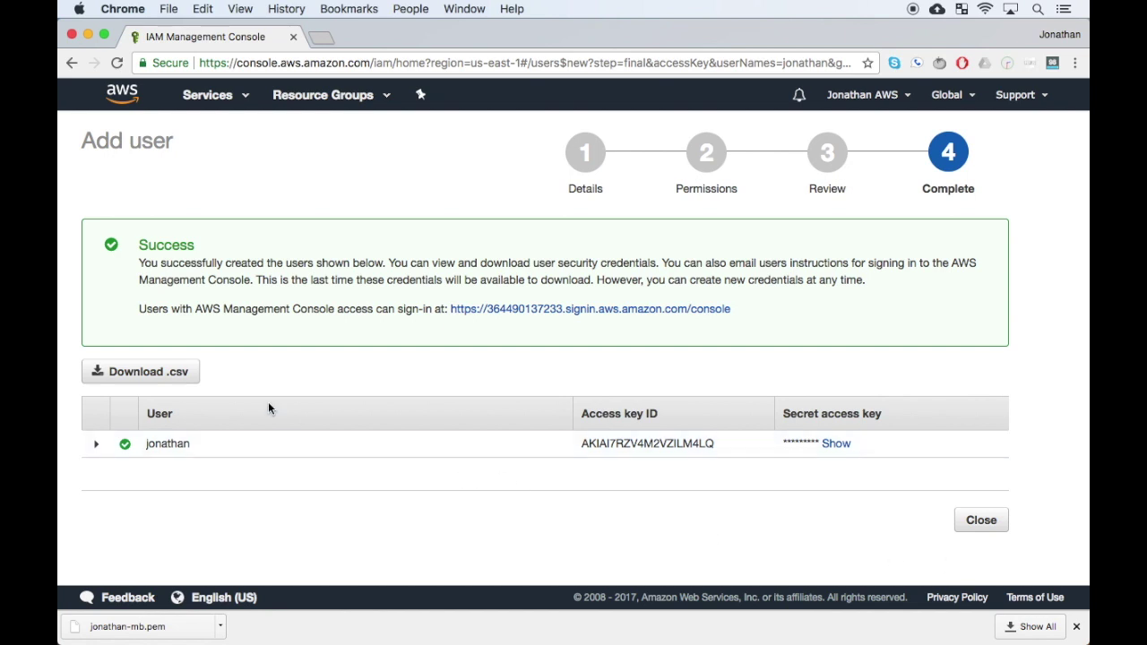
pyautogui.click(154, 373)
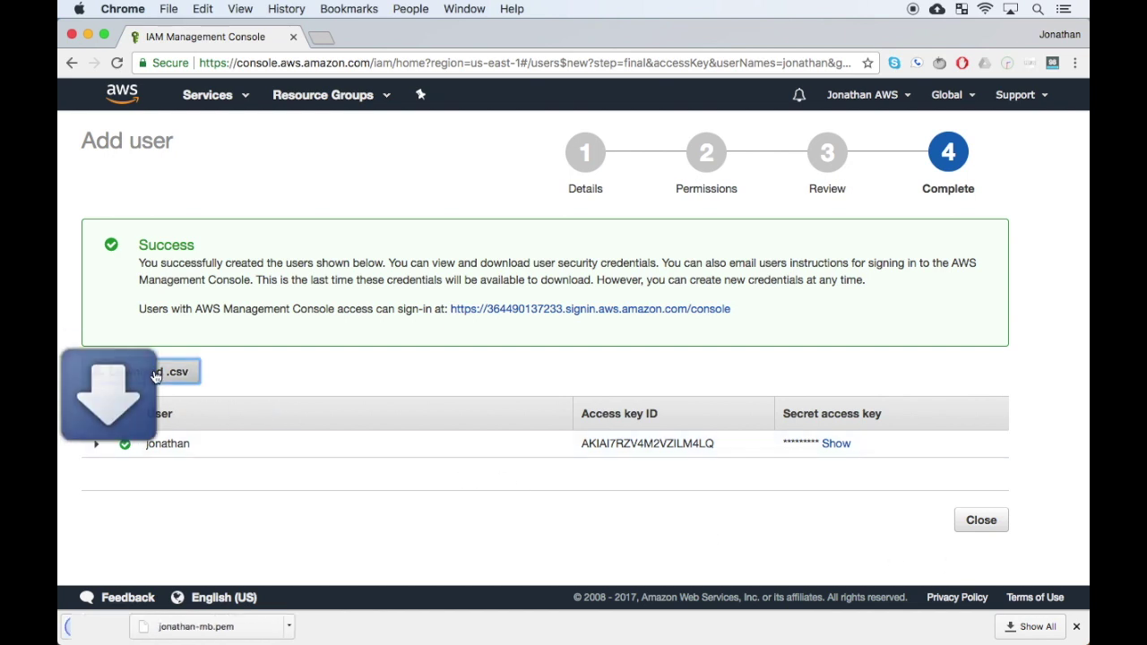